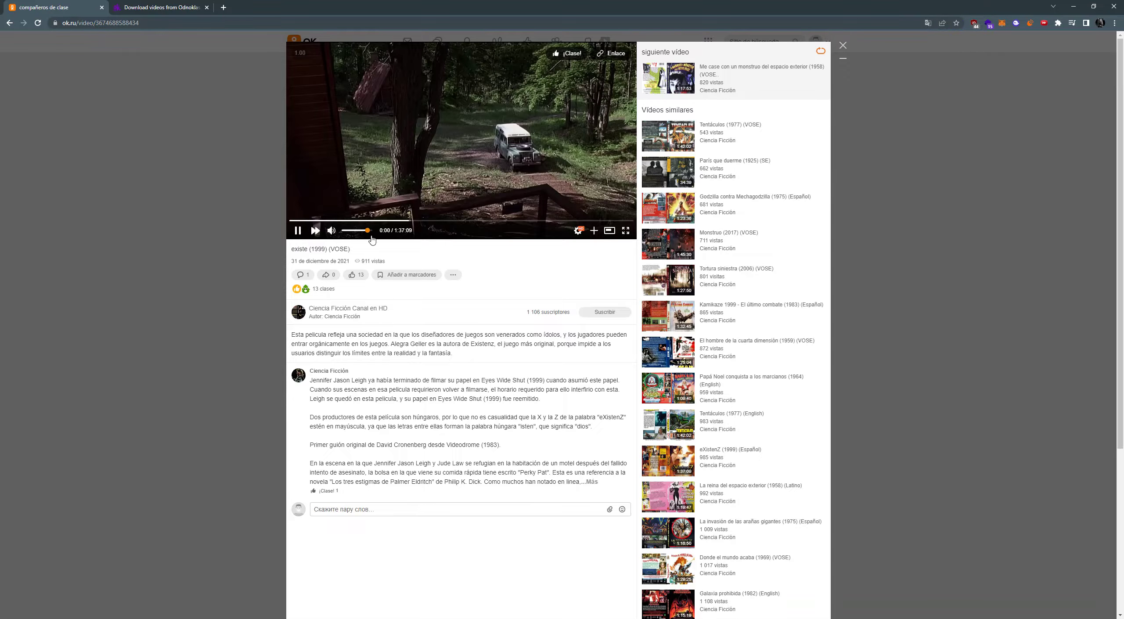
{"action": "left_click", "coordinate": [298, 231]}
{"action": "scroll", "coordinate": [749, 392], "scroll_direction": "down", "scroll_amount": 3}
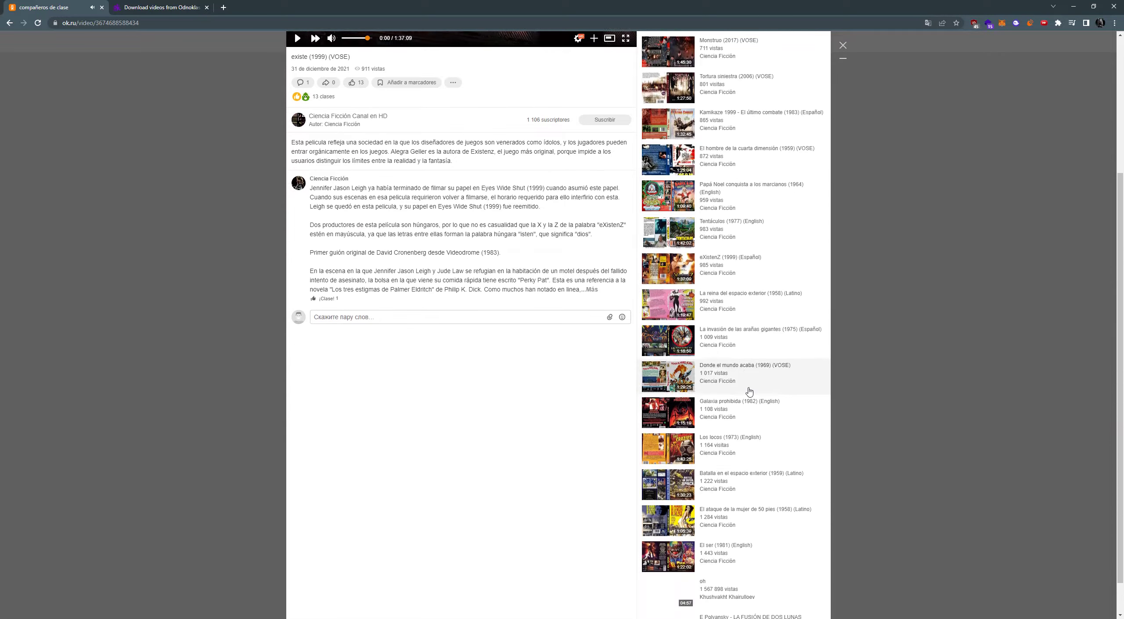
{"action": "scroll", "coordinate": [748, 392], "scroll_direction": "down", "scroll_amount": 1}
{"action": "scroll", "coordinate": [749, 392], "scroll_direction": "up", "scroll_amount": 3}
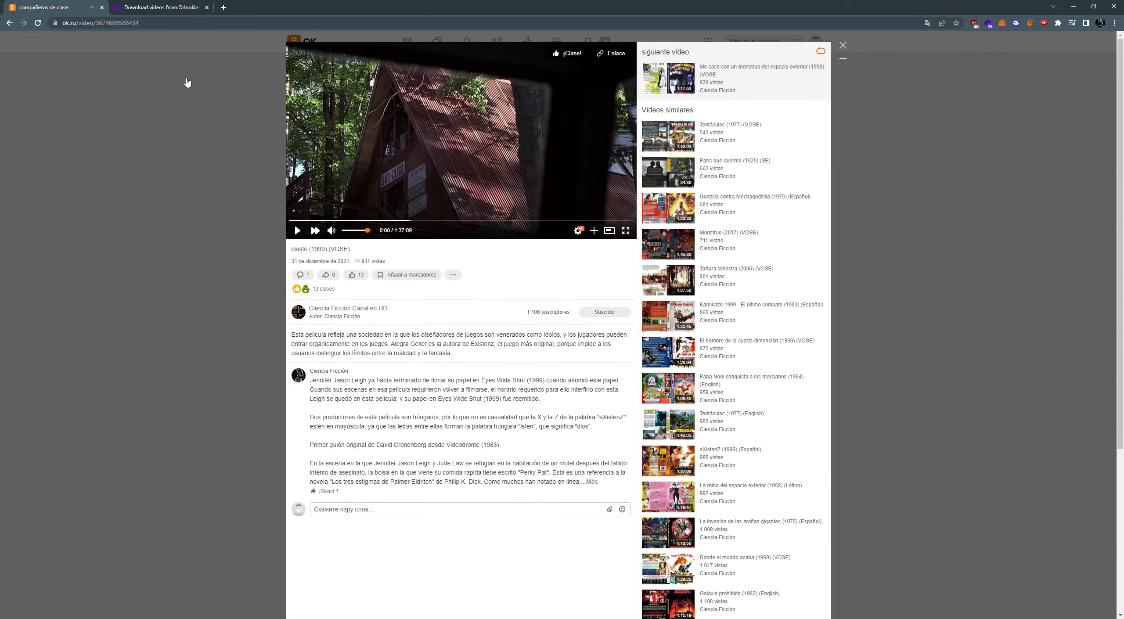
Step: Pause the OK.ru video, copy its page URL, and go to the okvid.download tab
{"action": "left_click", "coordinate": [163, 22]}
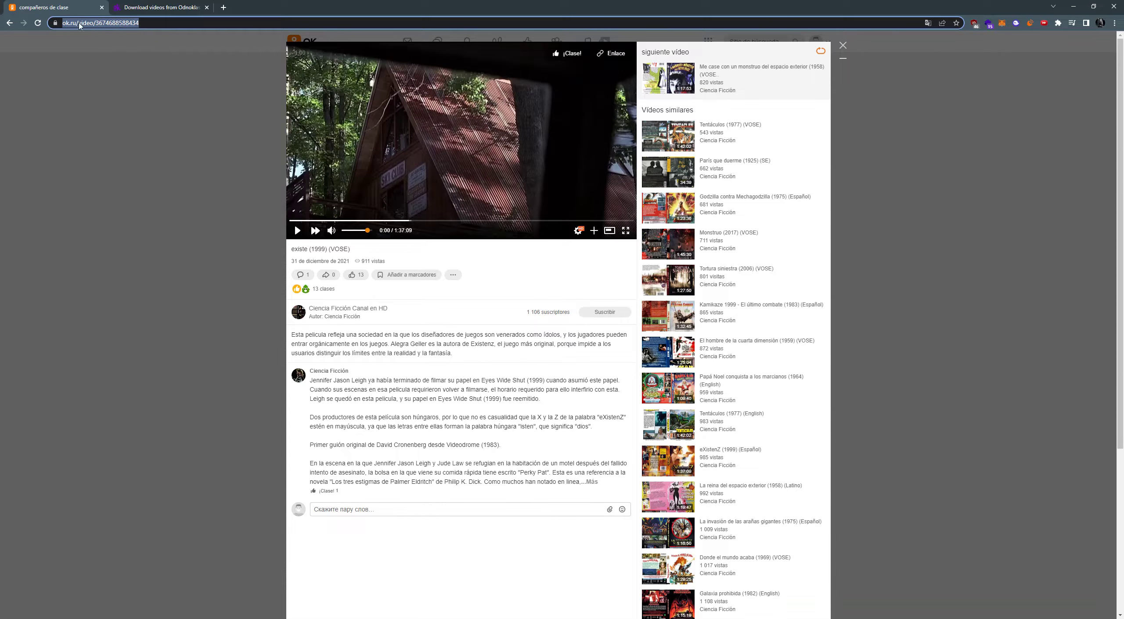
{"action": "right_click", "coordinate": [120, 23]}
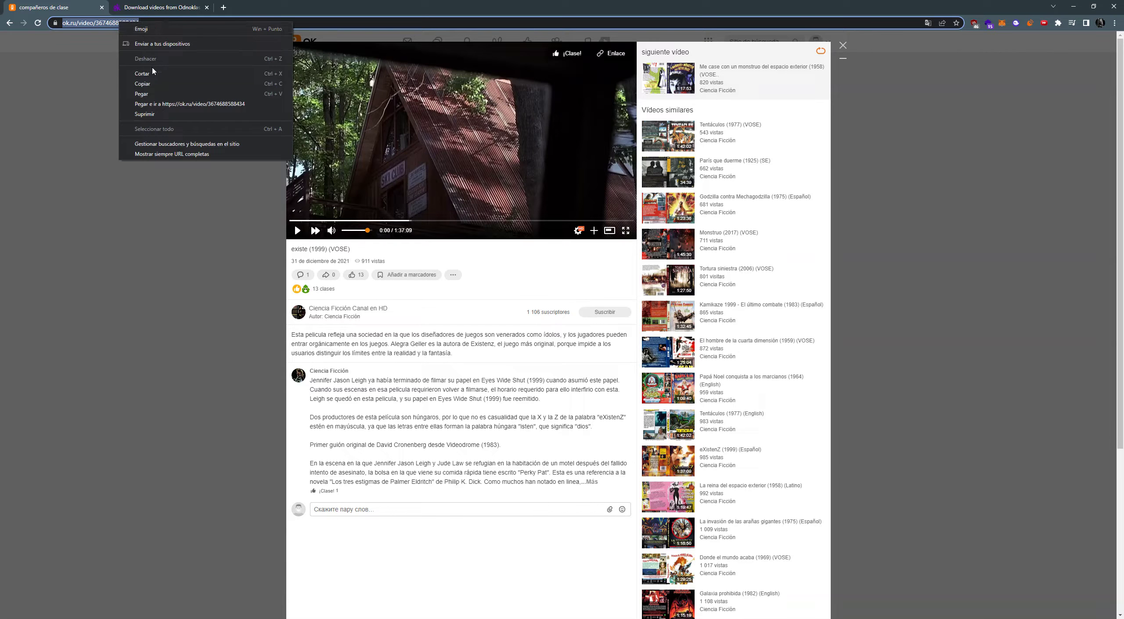
{"action": "left_click", "coordinate": [153, 91]}
{"action": "left_click", "coordinate": [161, 11]}
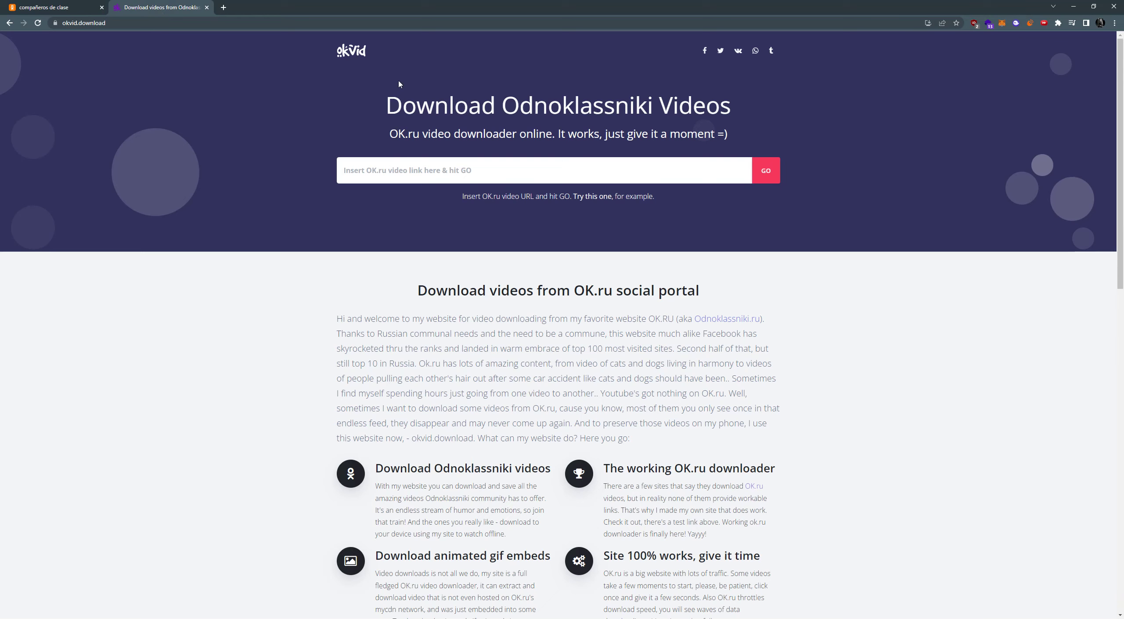
Step: Reload okvid.download, fill its link field with the OK.ru video URL, and submit it
{"action": "left_click", "coordinate": [351, 55]}
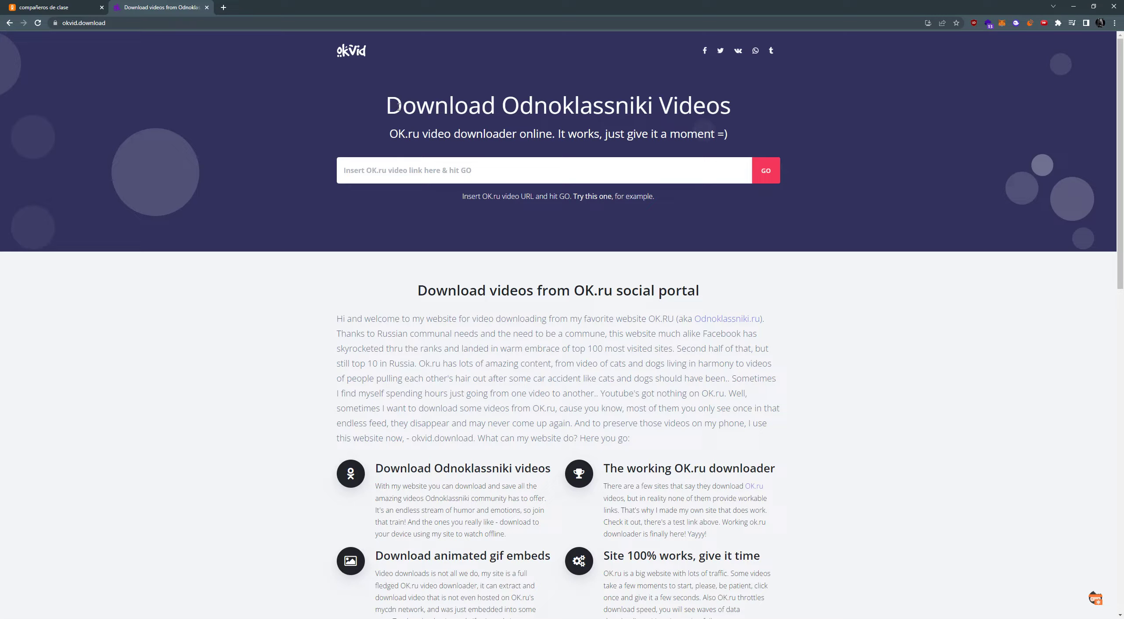
{"action": "left_click_drag", "start_coordinate": [405, 107], "coordinate": [740, 107]}
{"action": "left_click", "coordinate": [461, 167]}
{"action": "left_click", "coordinate": [429, 213]}
{"action": "left_click", "coordinate": [767, 180]}
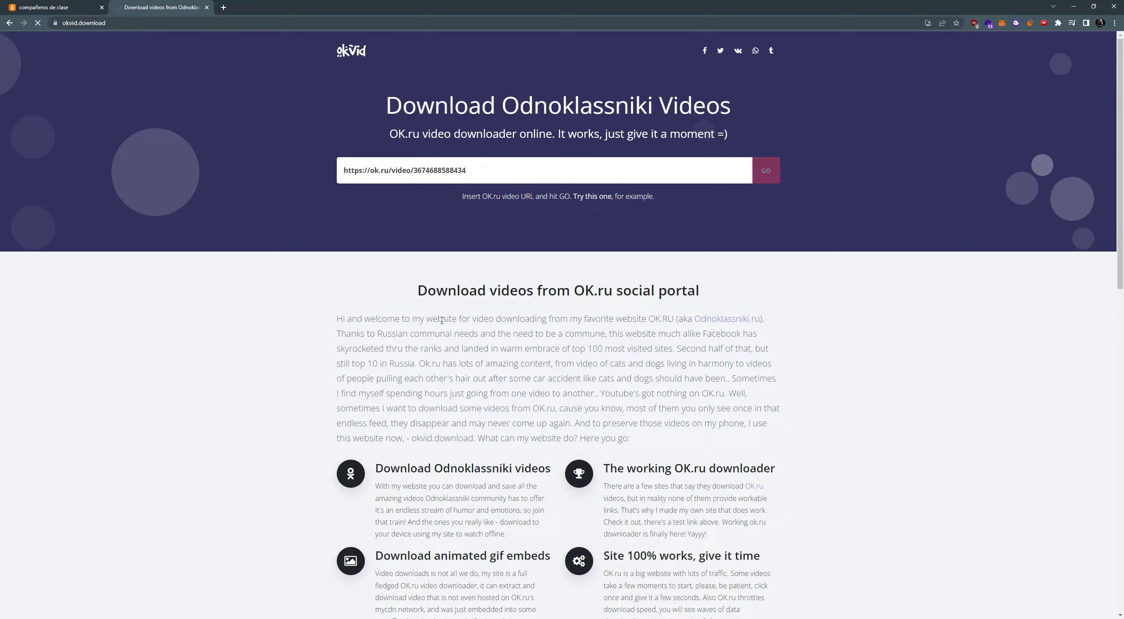
{"action": "left_click_drag", "start_coordinate": [337, 55], "coordinate": [497, 55]}
Step: Reload the eXistenZ (1999) results page, bringing up the form resubmission prompt
{"action": "left_click", "coordinate": [803, 145]}
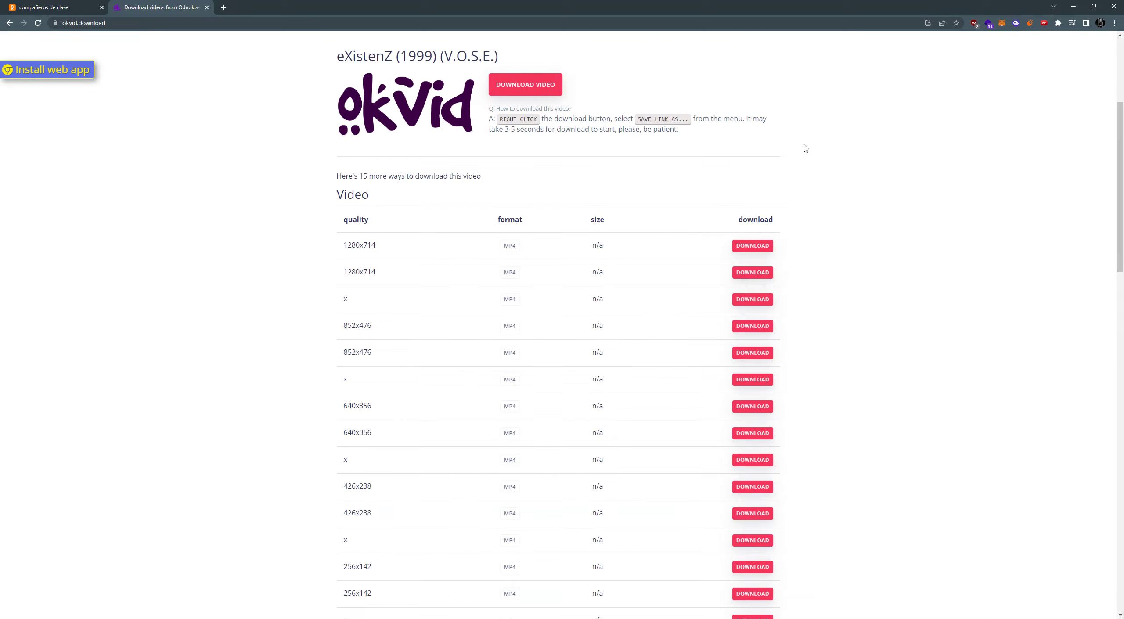
{"action": "scroll", "coordinate": [447, 167], "scroll_direction": "down", "scroll_amount": 1}
{"action": "scroll", "coordinate": [428, 187], "scroll_direction": "down", "scroll_amount": 1}
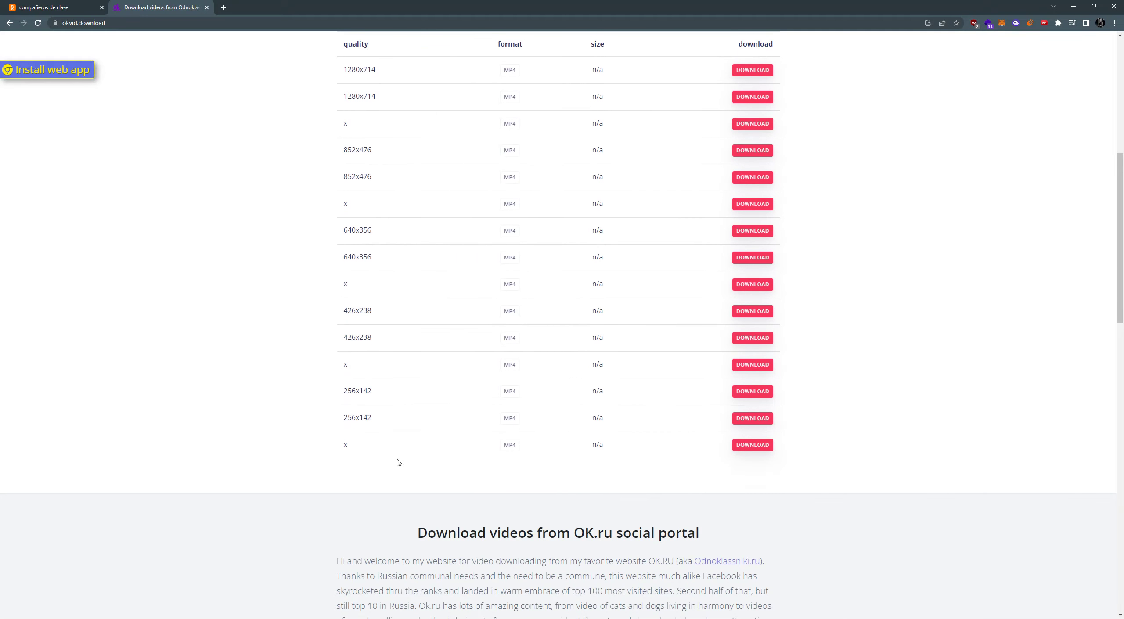
{"action": "scroll", "coordinate": [568, 196], "scroll_direction": "up", "scroll_amount": 1}
{"action": "left_click_drag", "start_coordinate": [336, 111], "coordinate": [382, 284]}
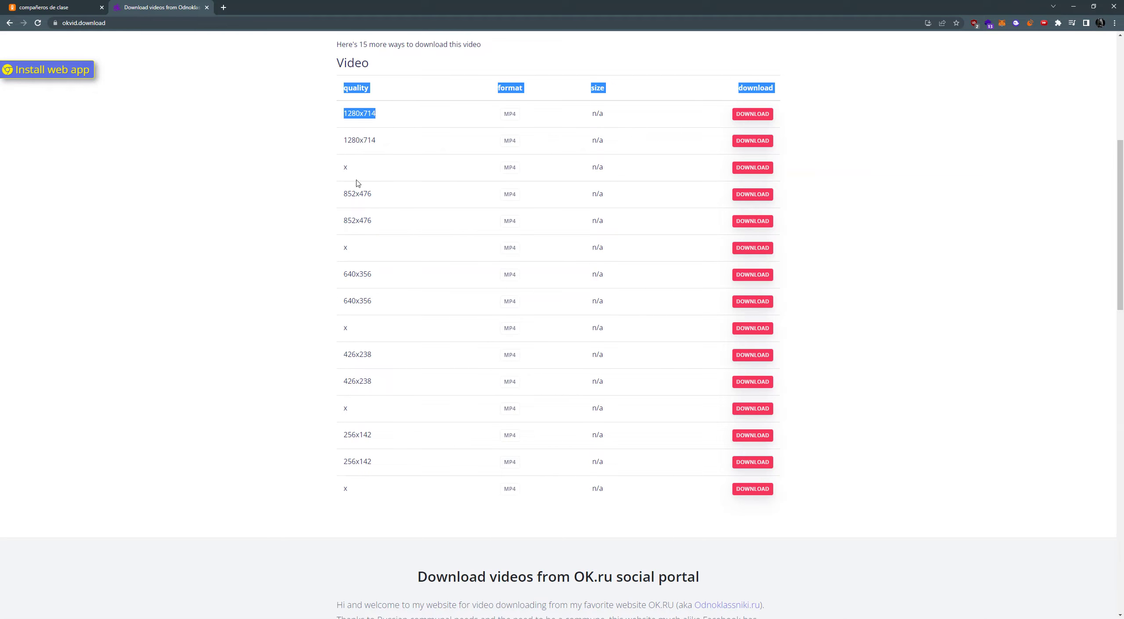
{"action": "left_click", "coordinate": [382, 284]}
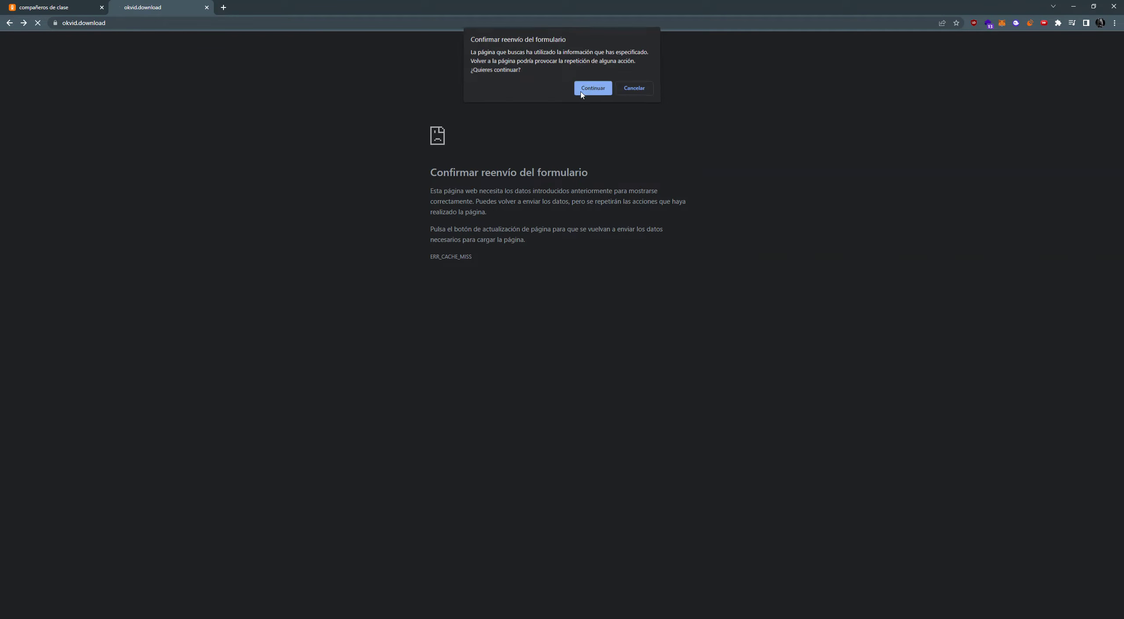
Step: Confirm the resubmission with Continuar and fetch the eXistenZ (1999) MP4 options again
{"action": "left_click", "coordinate": [581, 89]}
{"action": "left_click", "coordinate": [770, 172]}
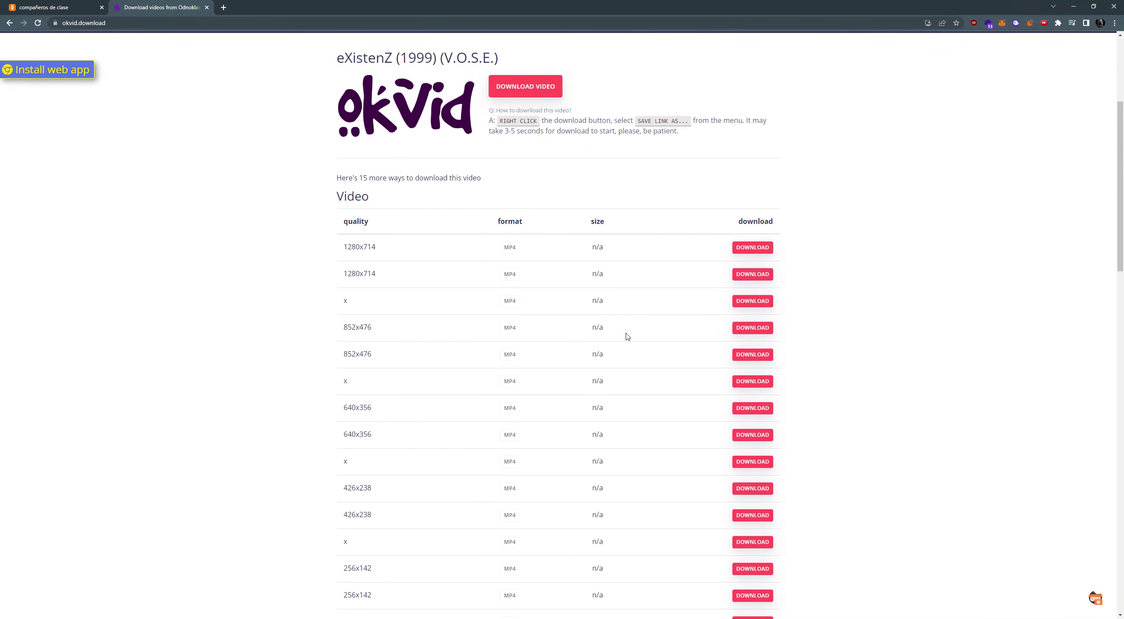